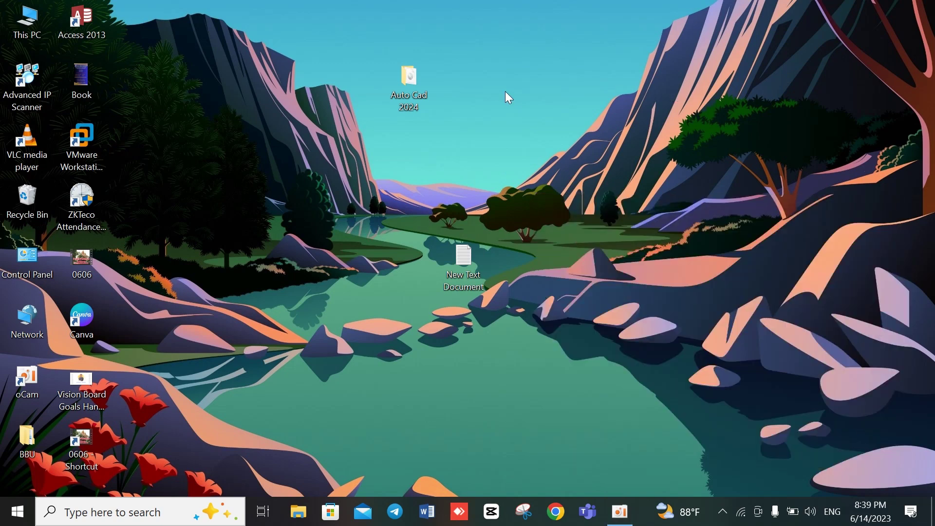
Mount the AutoCAD 2024 disc image from the Auto Cad 2024 desktop folder and run its Setup application.
double_click(414, 89)
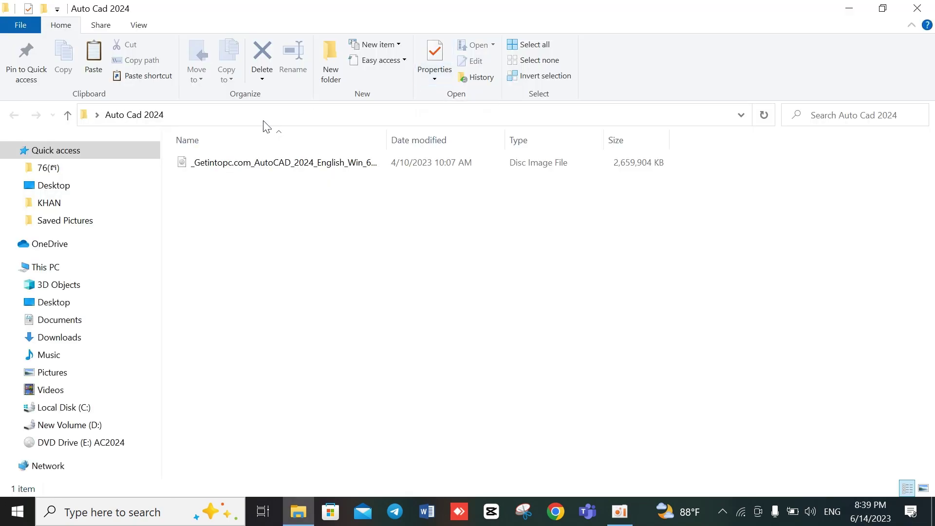
double_click(298, 163)
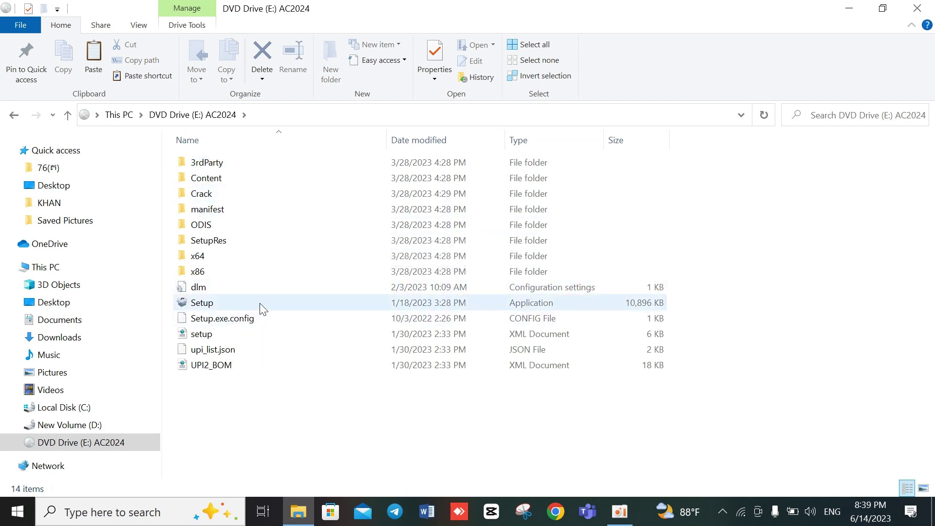
double_click(207, 304)
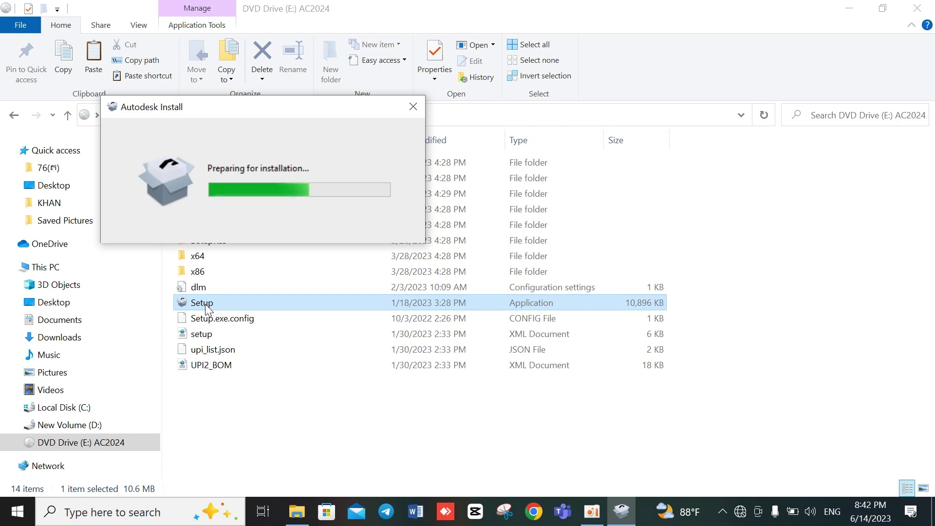
click(849, 7)
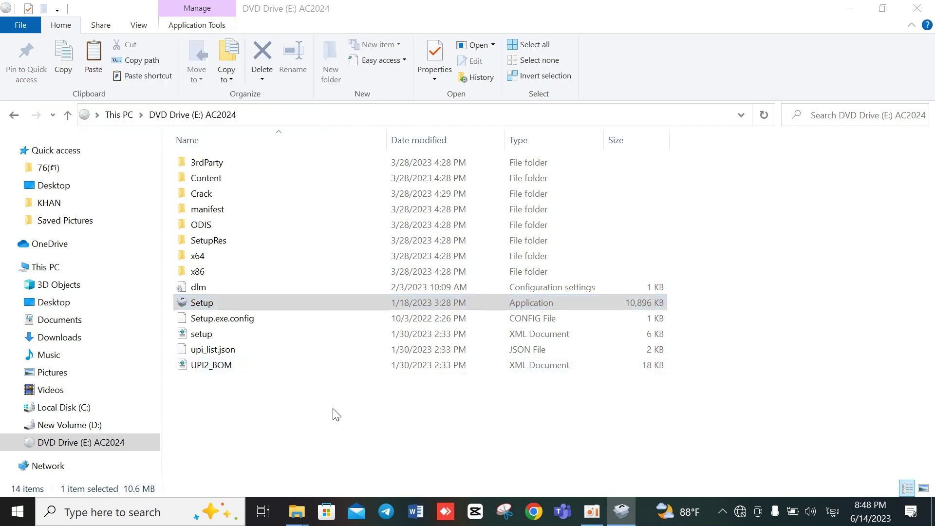
click(620, 511)
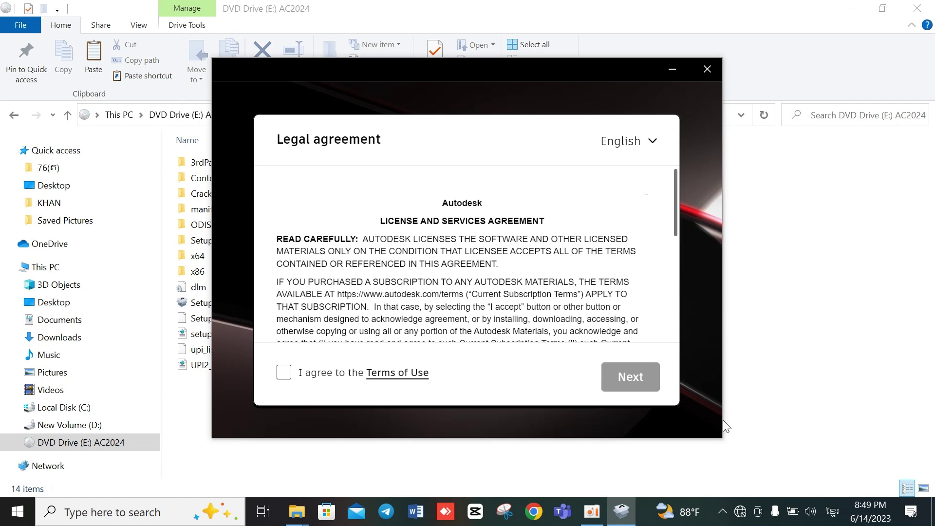
Agree to the Terms of Use, install AutoCAD 2024 in C:\Program Files\Autodesk and dismiss the Acrobat Distiller message.
click(318, 372)
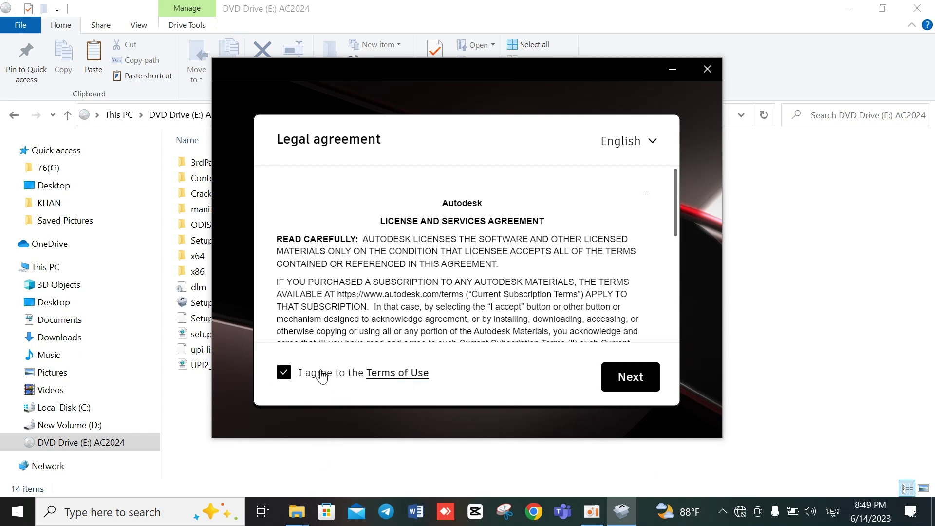
click(630, 379)
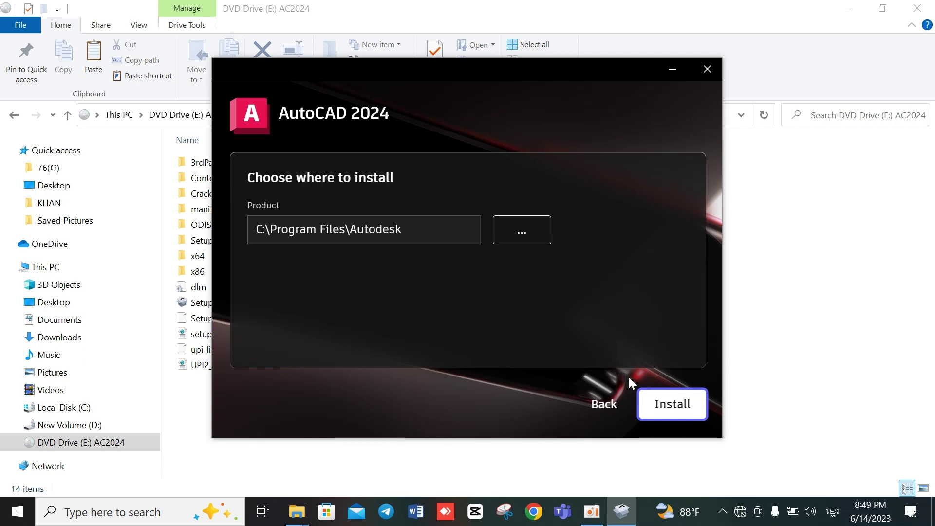
click(691, 411)
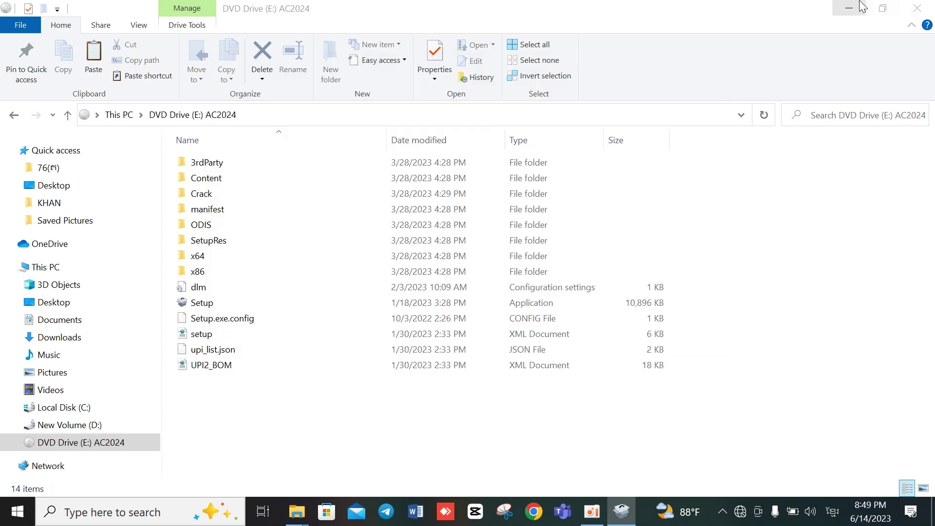
click(860, 7)
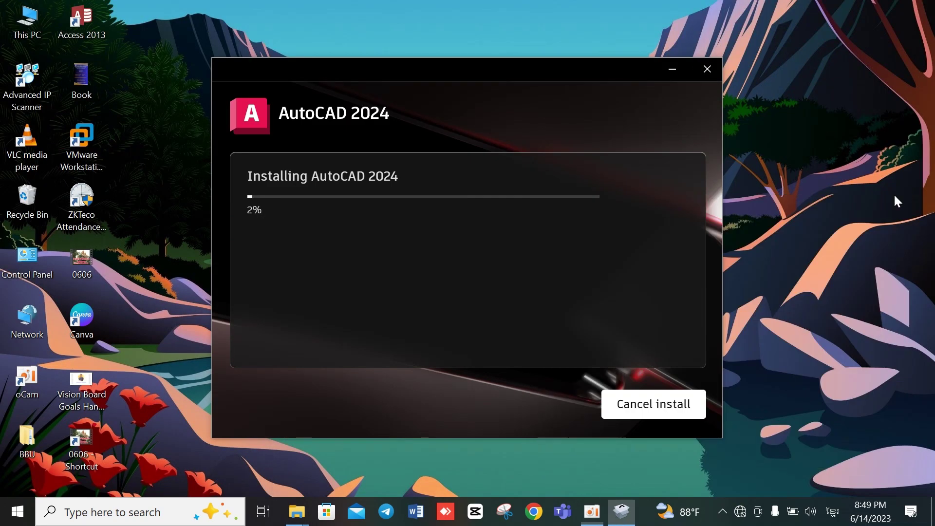
right_click(856, 131)
click(852, 173)
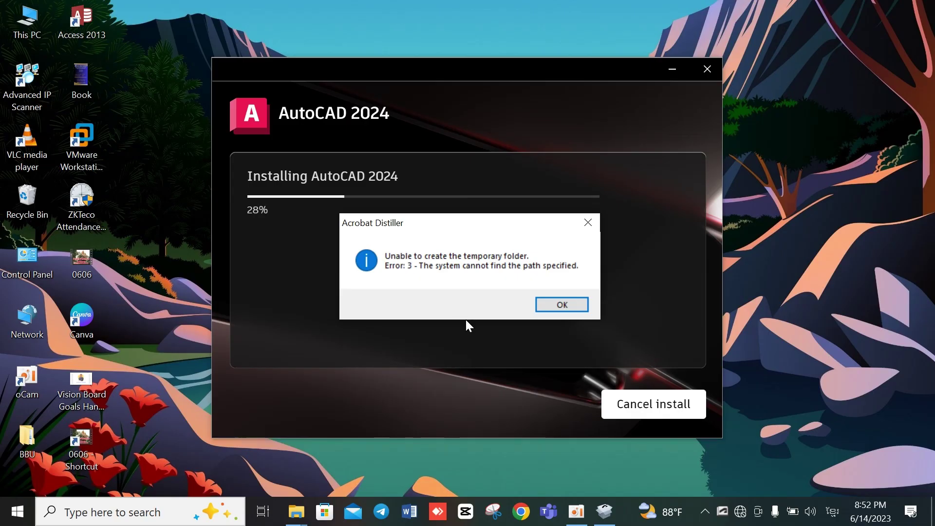
click(562, 306)
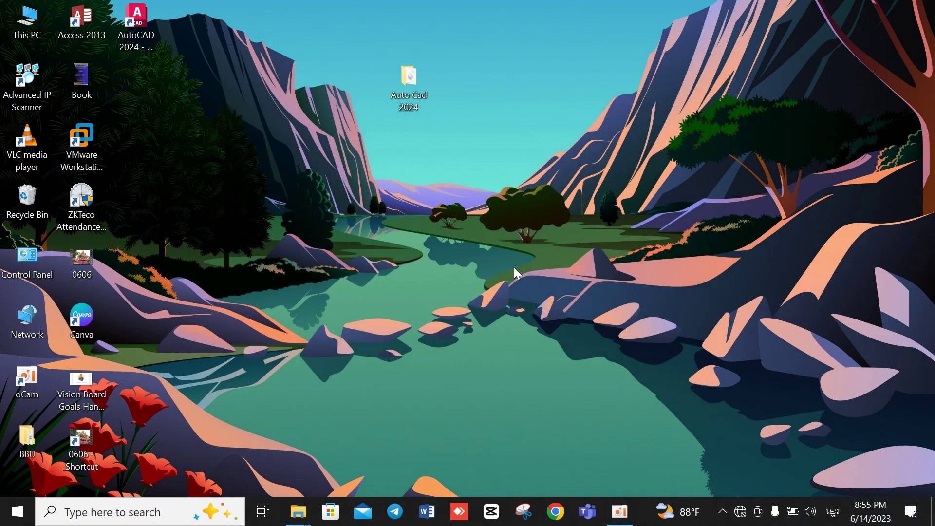
right_click(514, 268)
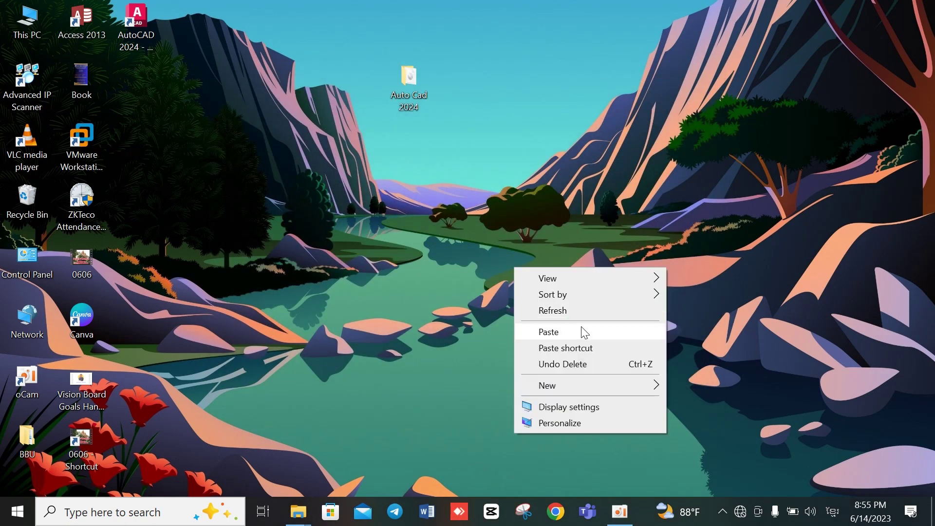
click(582, 310)
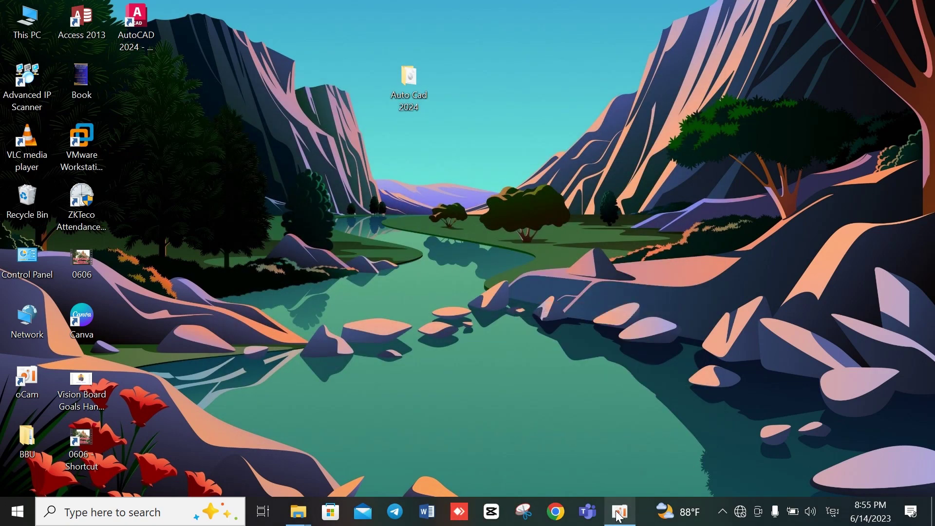
click(619, 513)
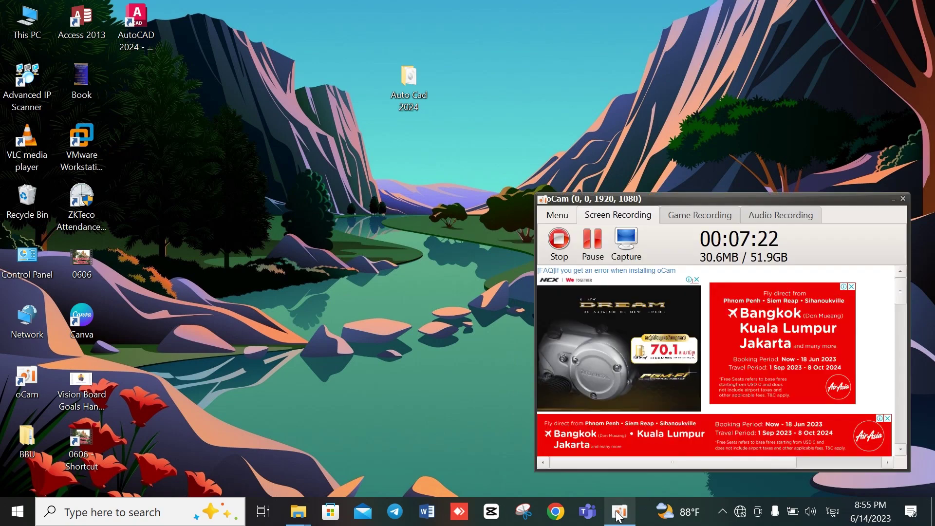
right_click(355, 311)
click(400, 360)
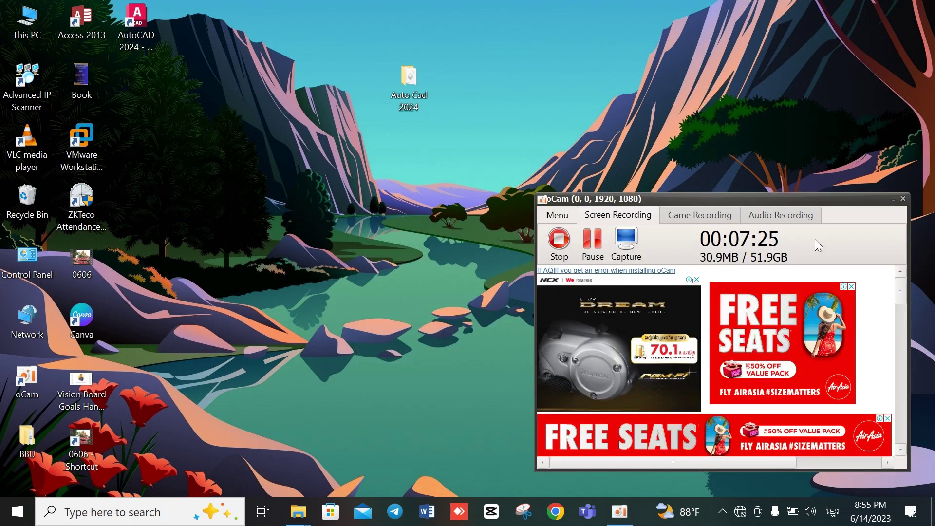
click(891, 200)
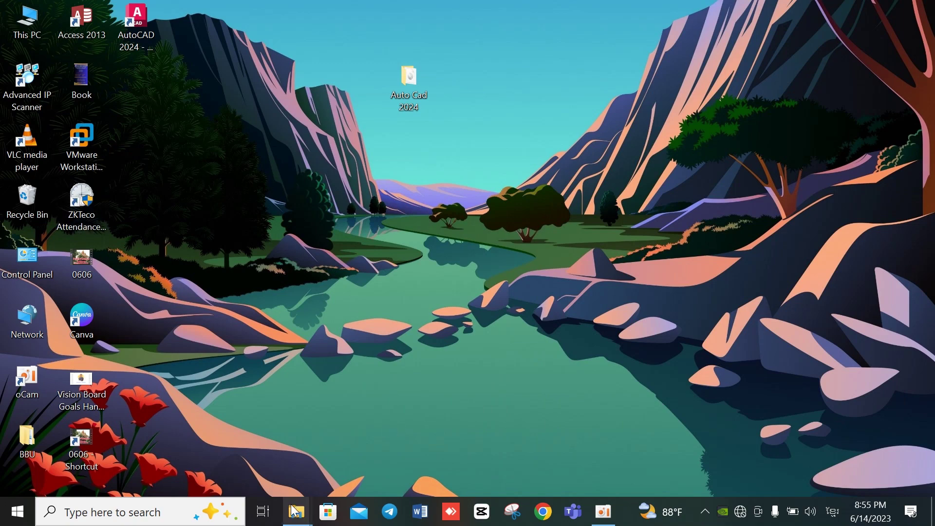
Copy the acad application from the Crack folder on the AC2024 DVD drive.
mouse_move(296, 511)
click(349, 431)
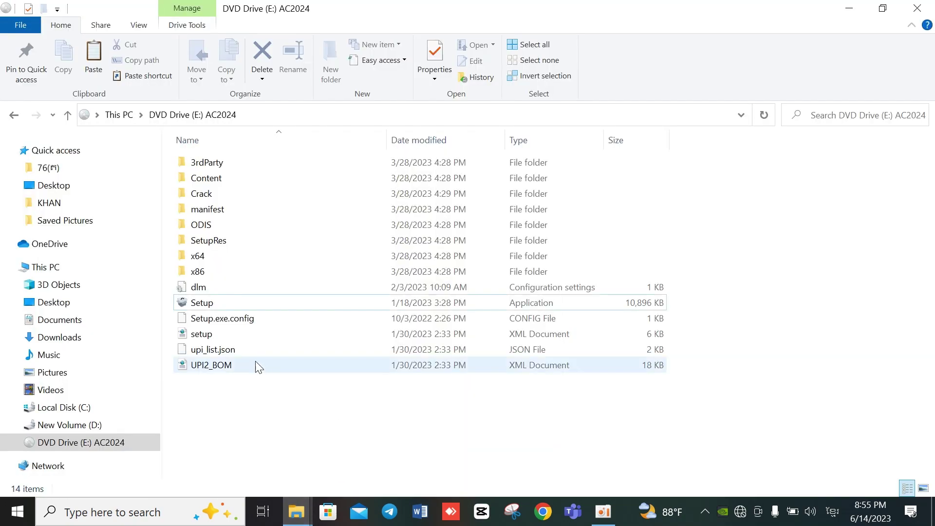
double_click(244, 196)
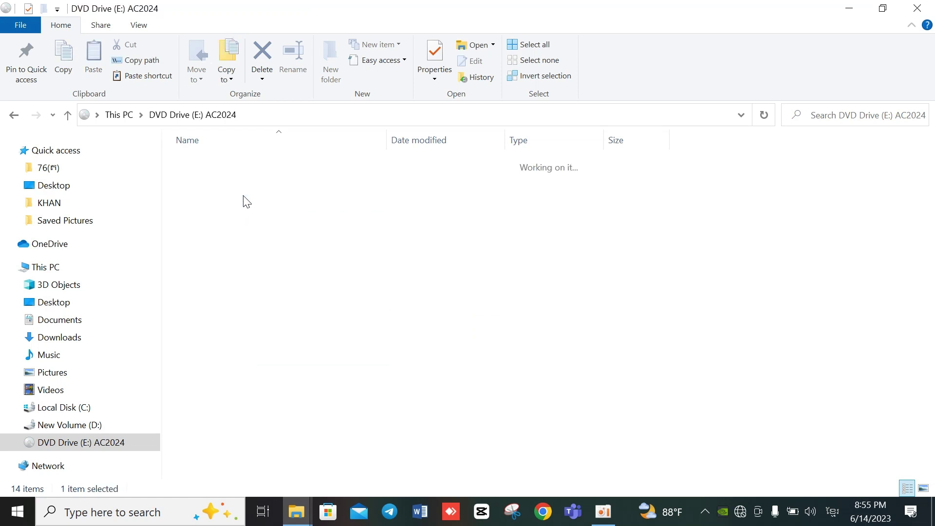
right_click(273, 192)
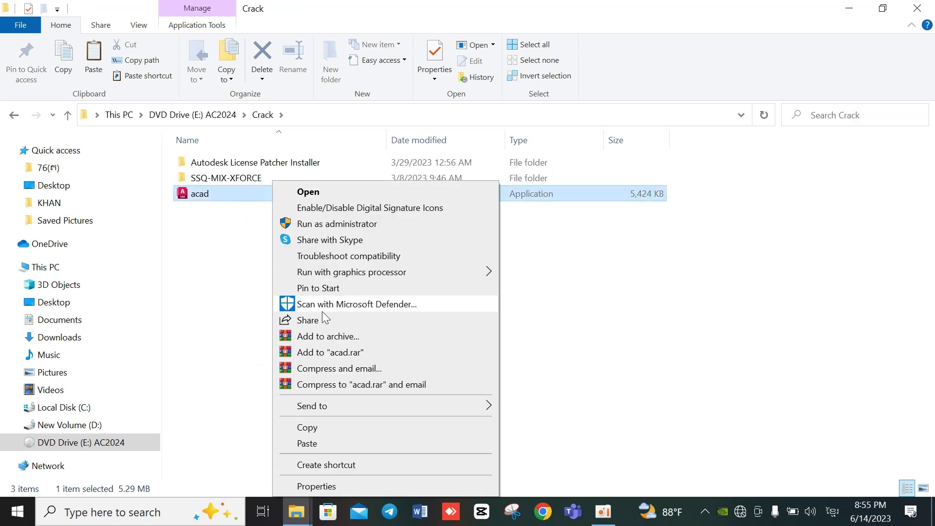
click(327, 428)
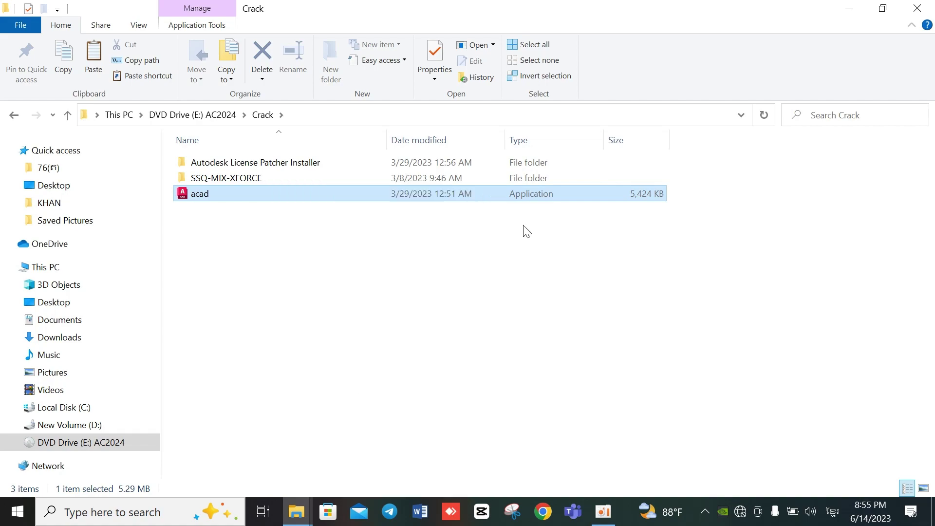
click(848, 9)
Open the file location of the AutoCAD 2024 desktop shortcut and replace acad.exe there with the copied file.
right_click(145, 29)
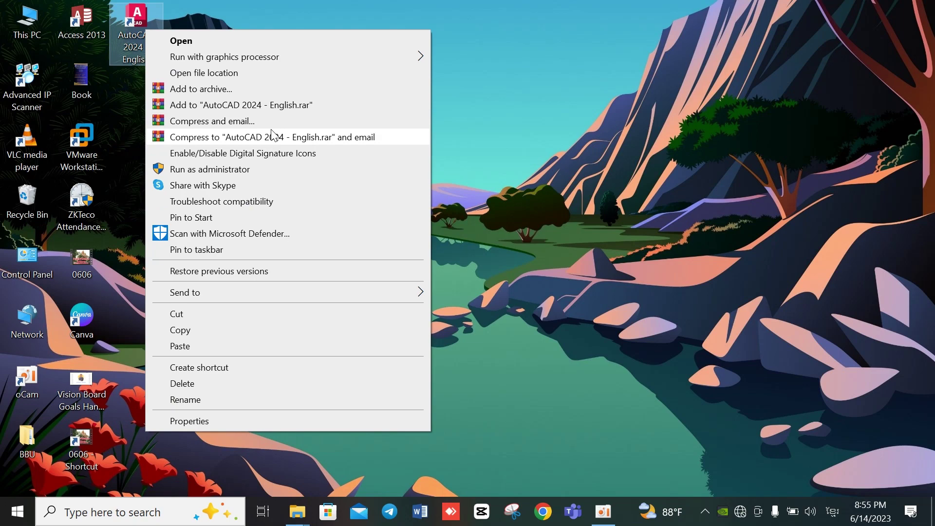
click(249, 74)
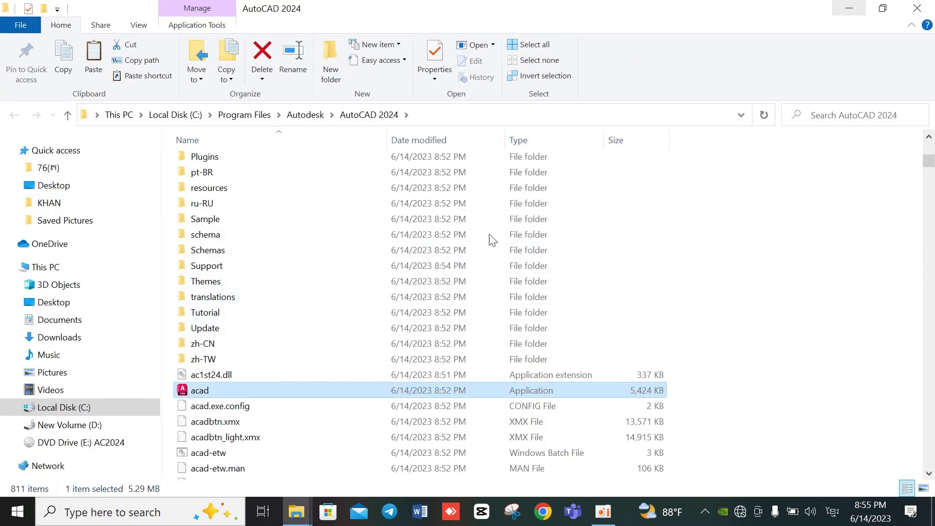
right_click(275, 398)
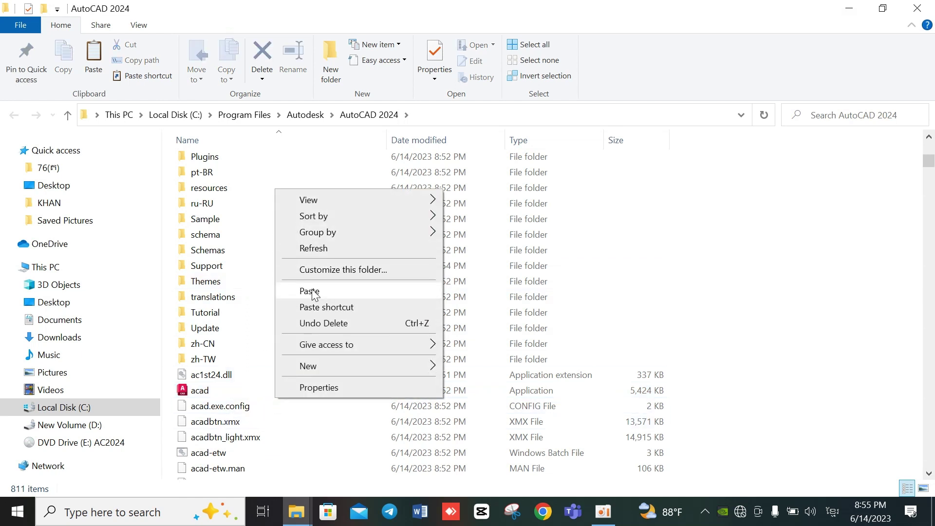
click(311, 292)
click(404, 205)
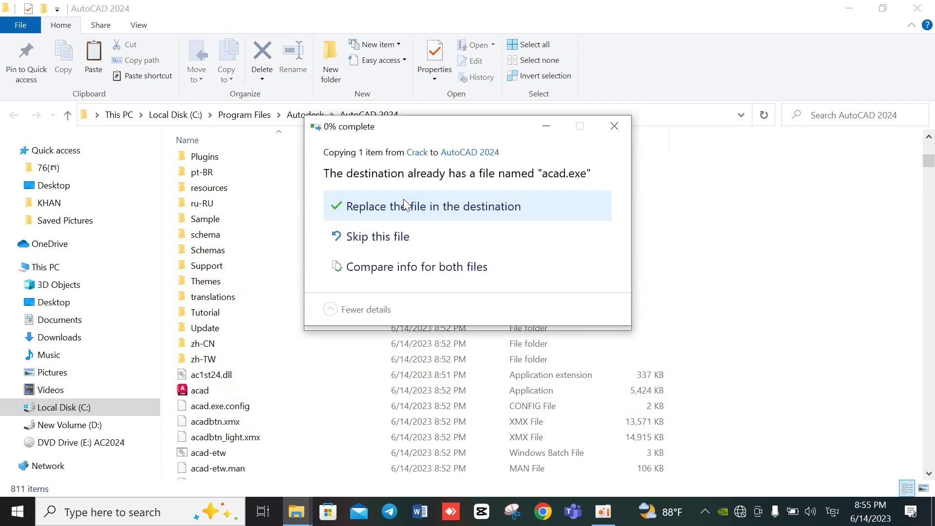
click(417, 211)
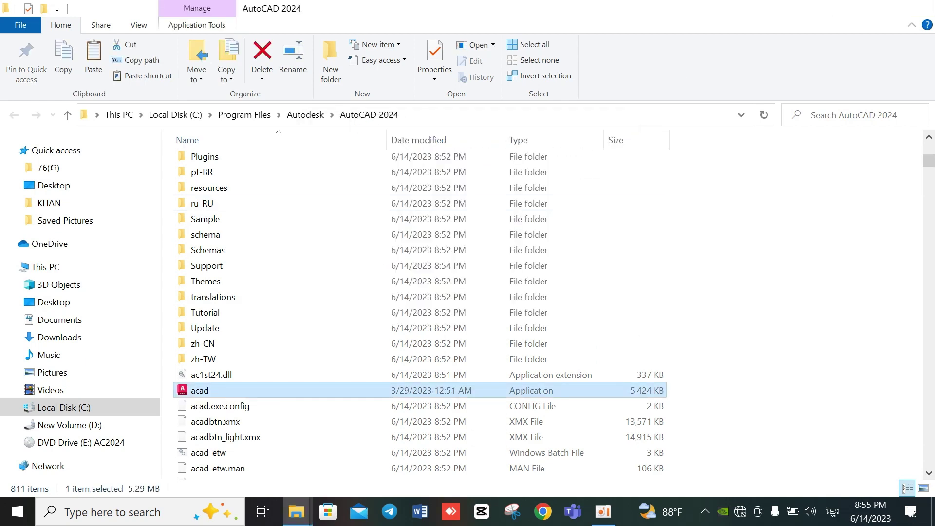
click(849, 9)
right_click(504, 53)
click(550, 98)
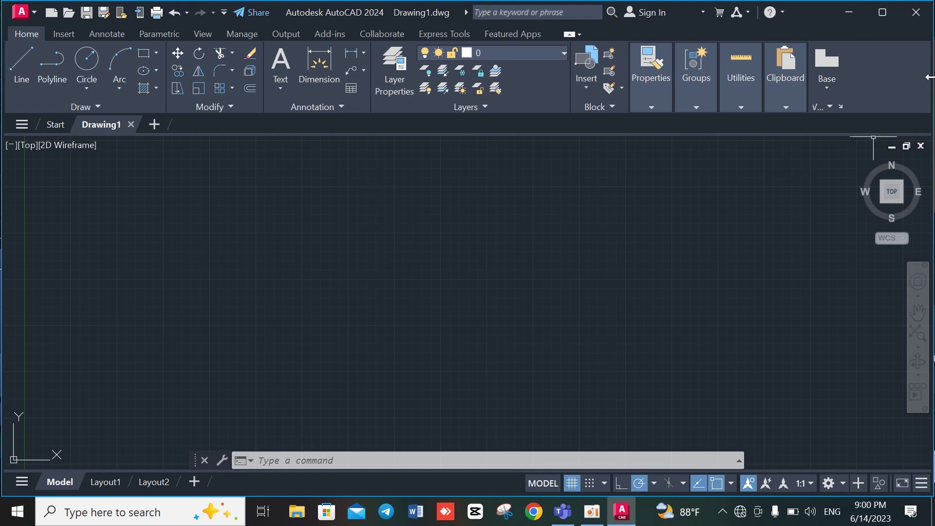
Close AutoCAD 2024 and stop the screen recording in oCam.
click(914, 9)
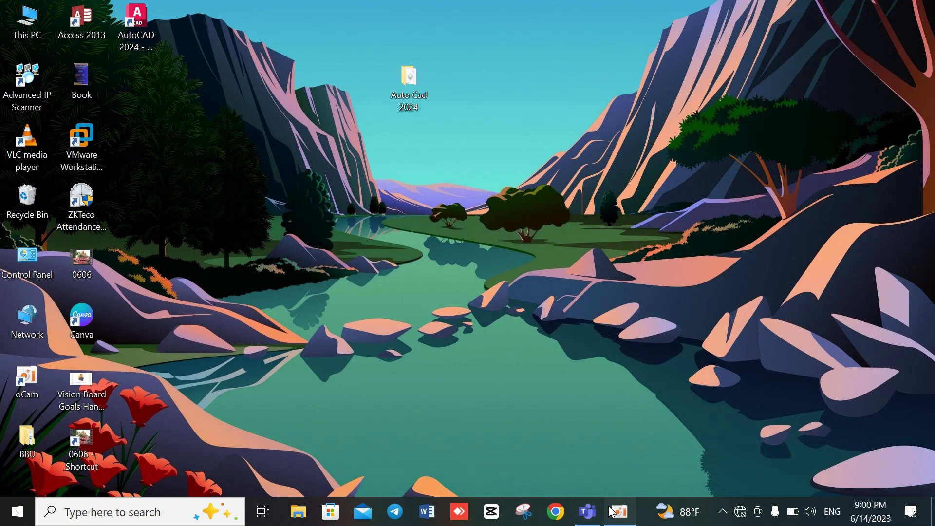
click(613, 513)
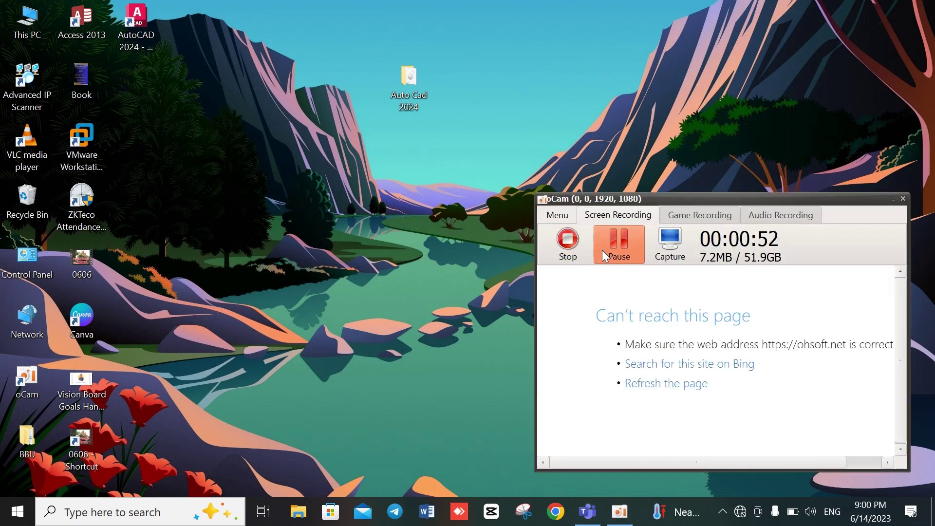
click(582, 250)
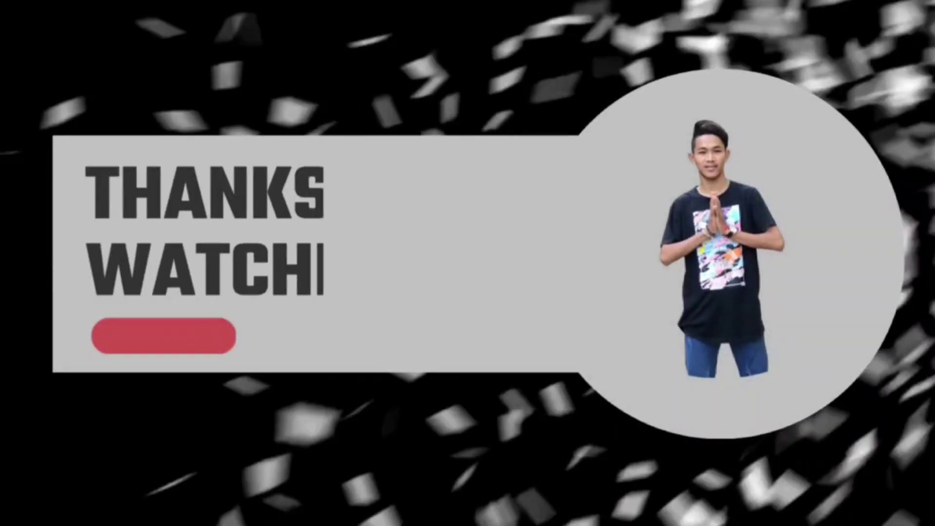